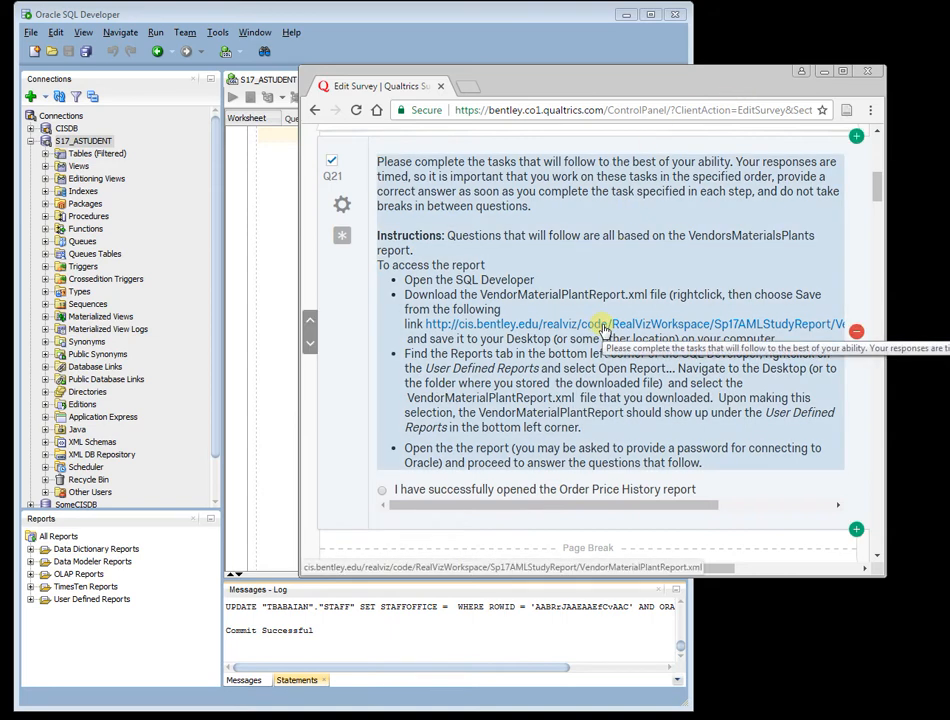
- Open the VendorMaterialPlantReport.xml link from the Q21 survey instructions in a new browser tab and view it
{"action": "left_click", "coordinate": [606, 330]}
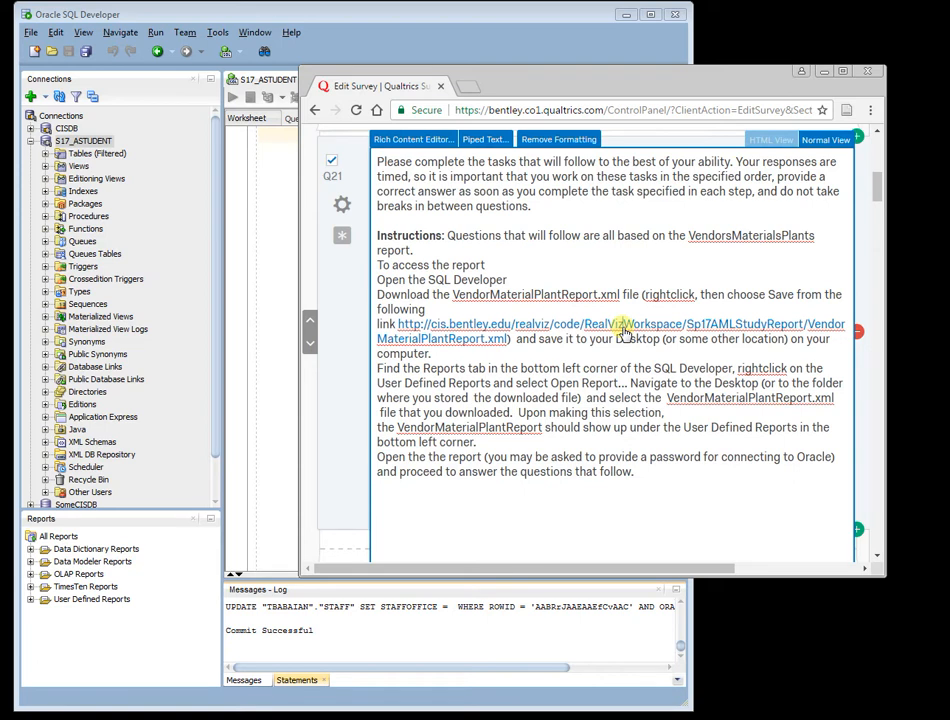
{"action": "right_click", "coordinate": [665, 328]}
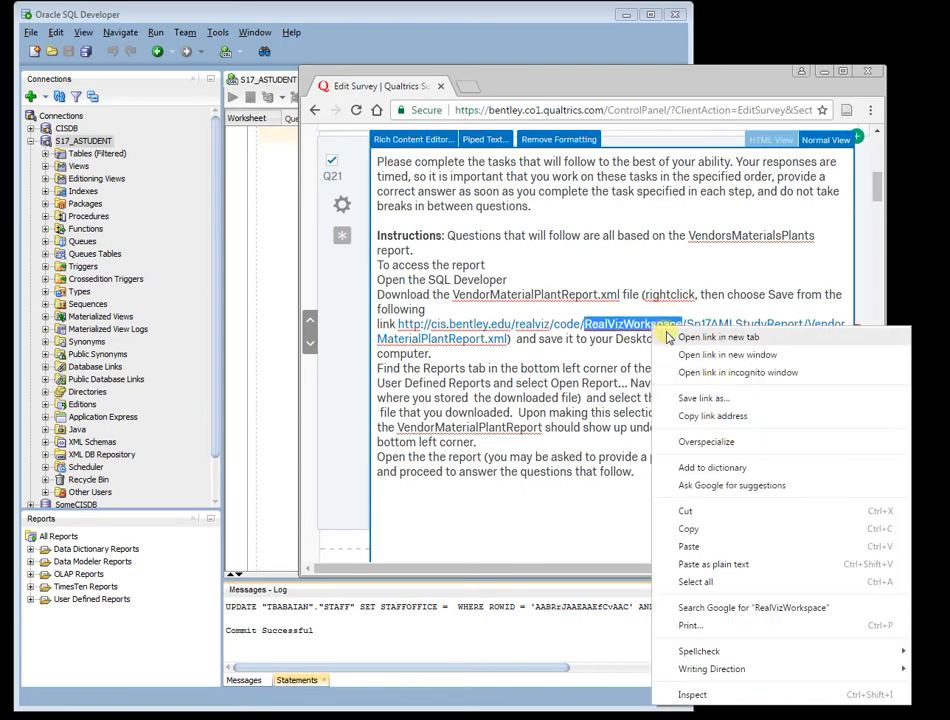
{"action": "left_click", "coordinate": [718, 337]}
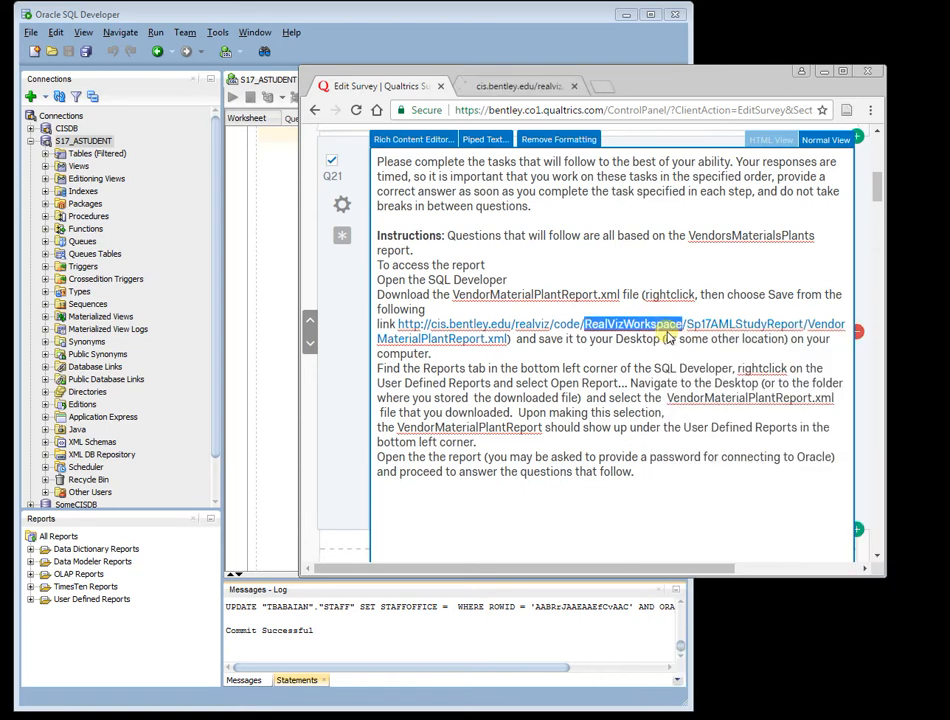
{"action": "left_click", "coordinate": [523, 89]}
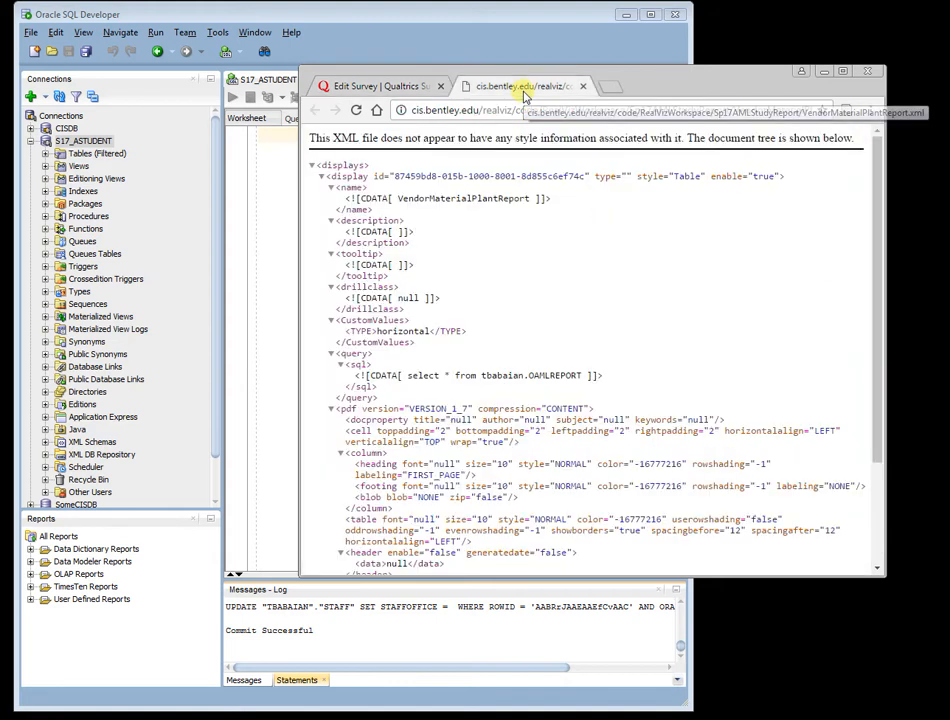
- Save the XML page to the Desktop as VendorMaterialPlantReport.xml and close its browser tab
{"action": "right_click", "coordinate": [611, 311]}
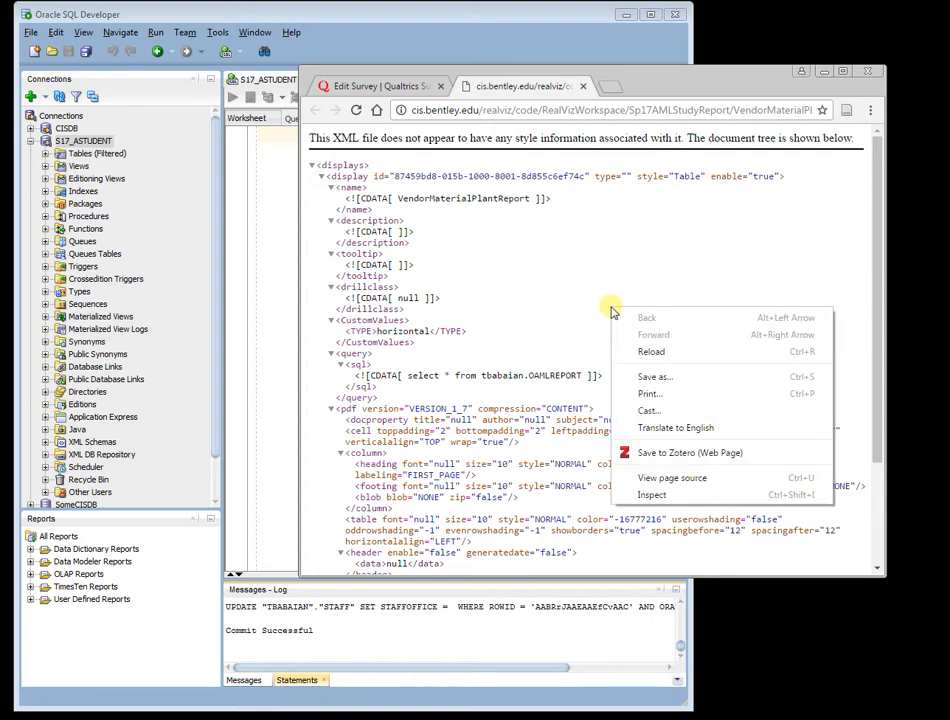
{"action": "left_click", "coordinate": [670, 377]}
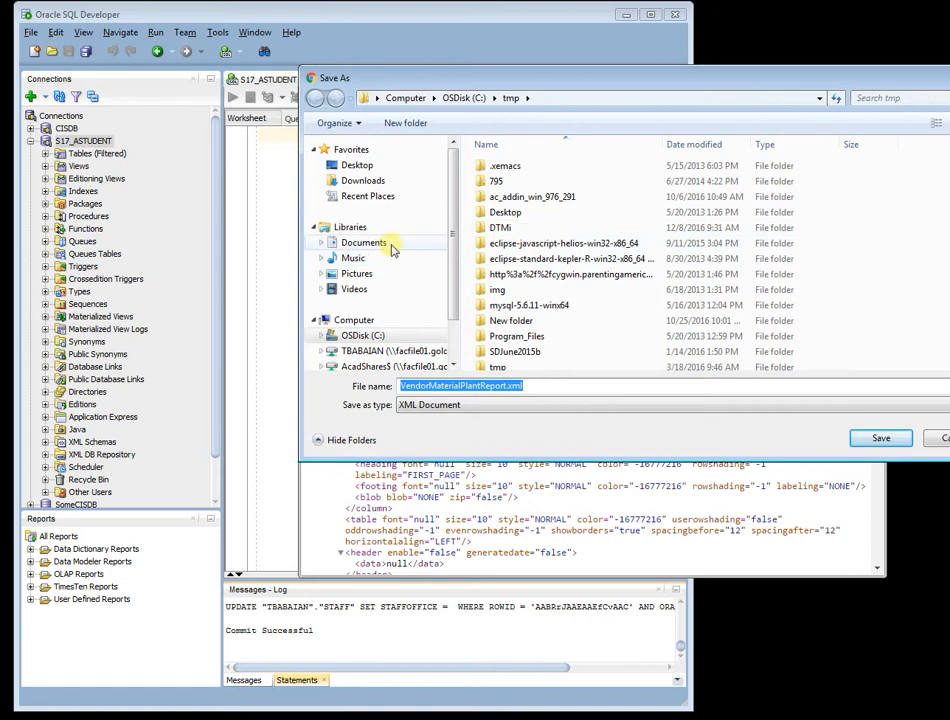
{"action": "left_click", "coordinate": [378, 168]}
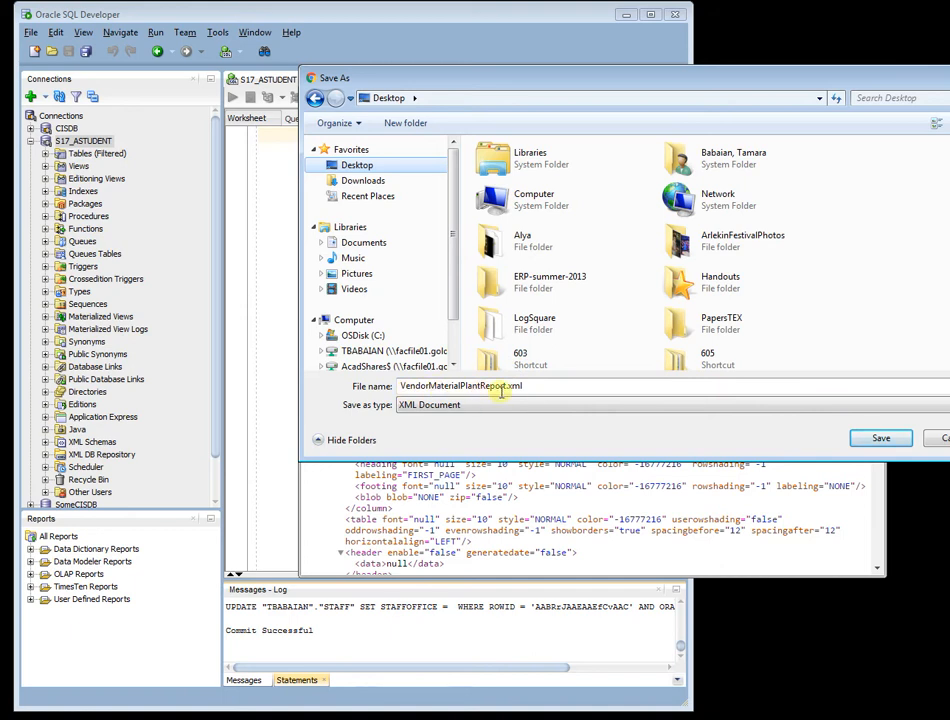
{"action": "left_click", "coordinate": [860, 442]}
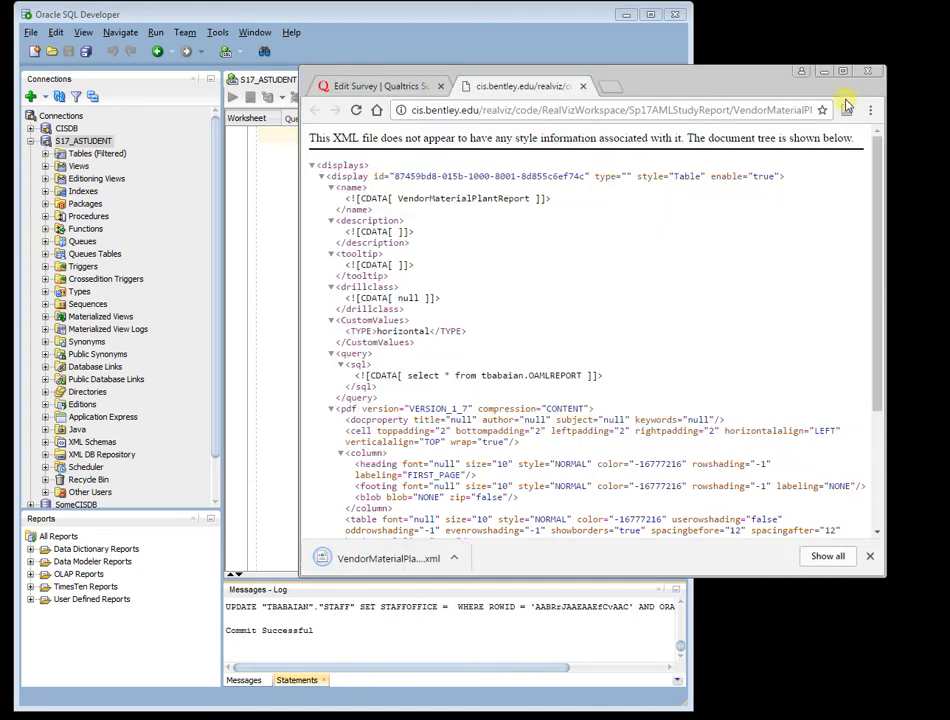
{"action": "left_click", "coordinate": [583, 86]}
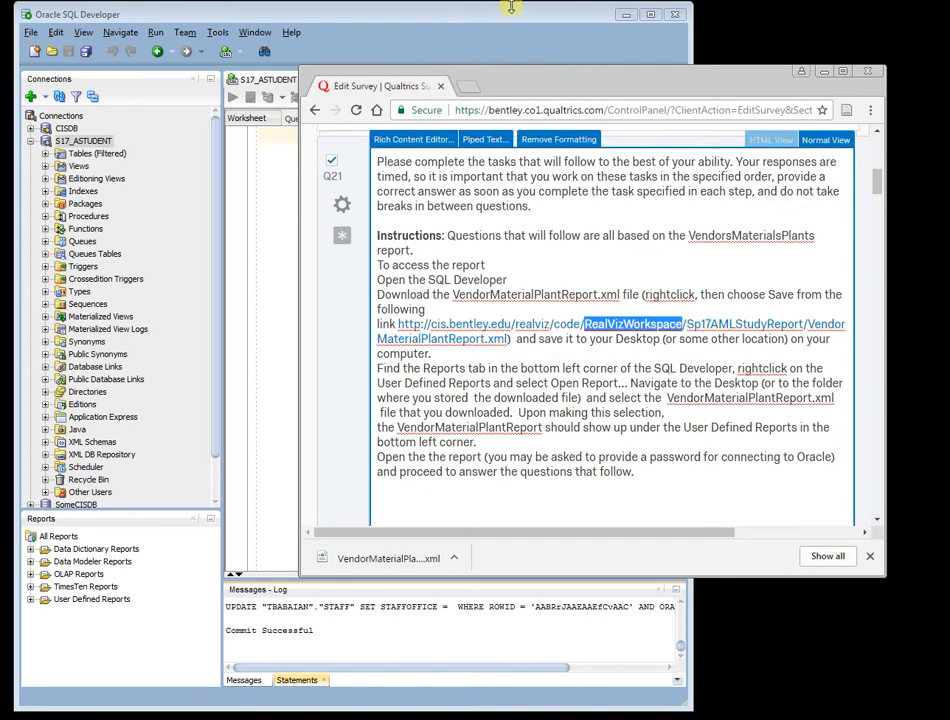
- Switch to Oracle SQL Developer and open VendorMaterialPlantReport.xml from the Desktop as a report under User Defined Reports
{"action": "left_click", "coordinate": [258, 305]}
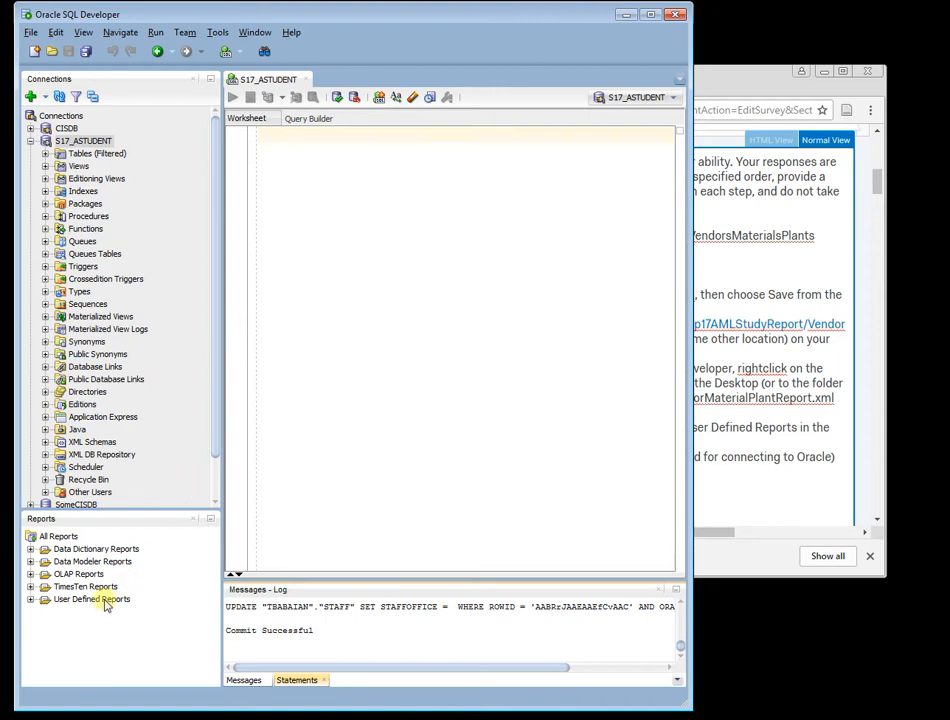
{"action": "left_click", "coordinate": [95, 561]}
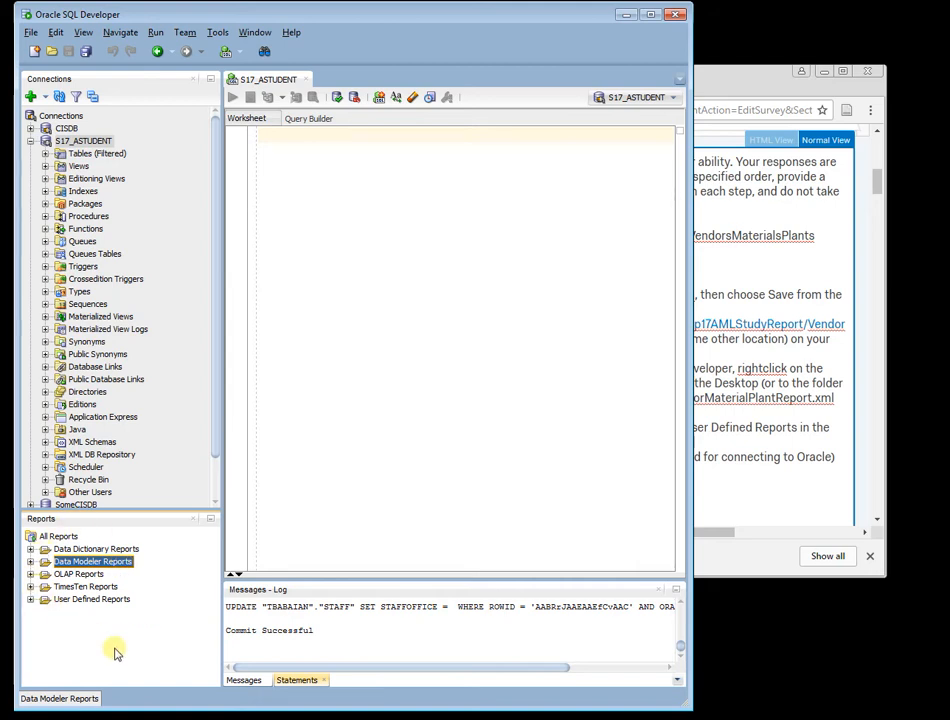
{"action": "right_click", "coordinate": [62, 589]}
{"action": "key", "text": "Escape"}
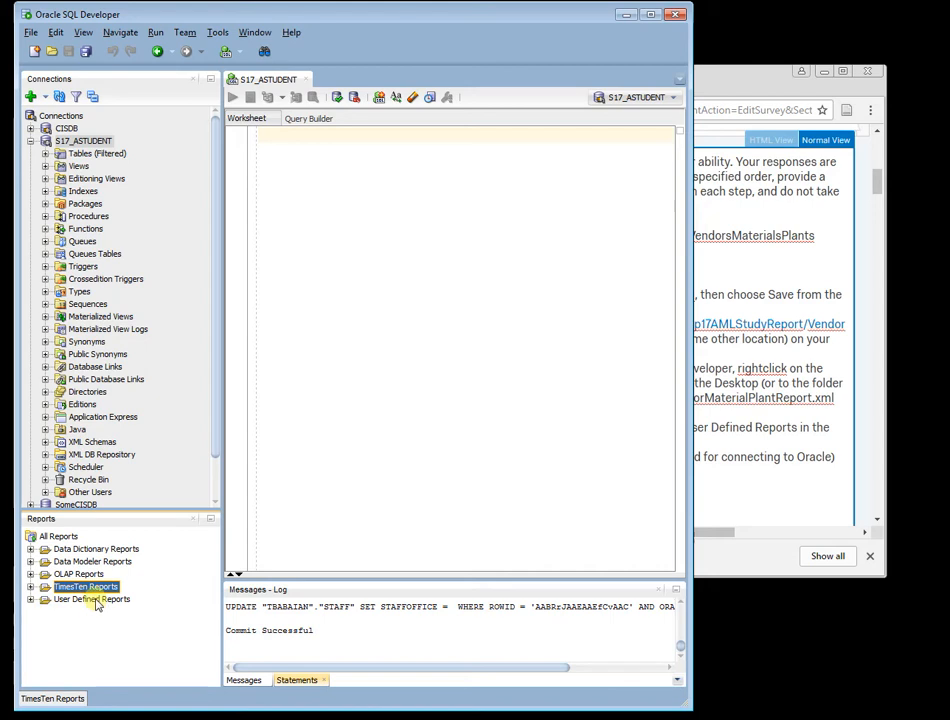
{"action": "right_click", "coordinate": [98, 600]}
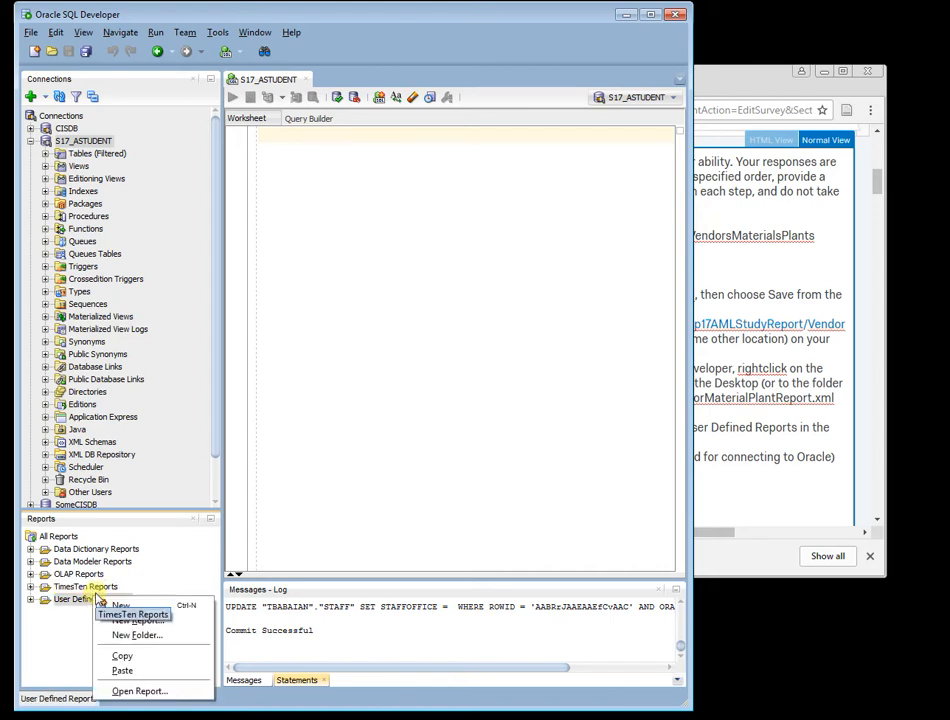
{"action": "left_click", "coordinate": [118, 692]}
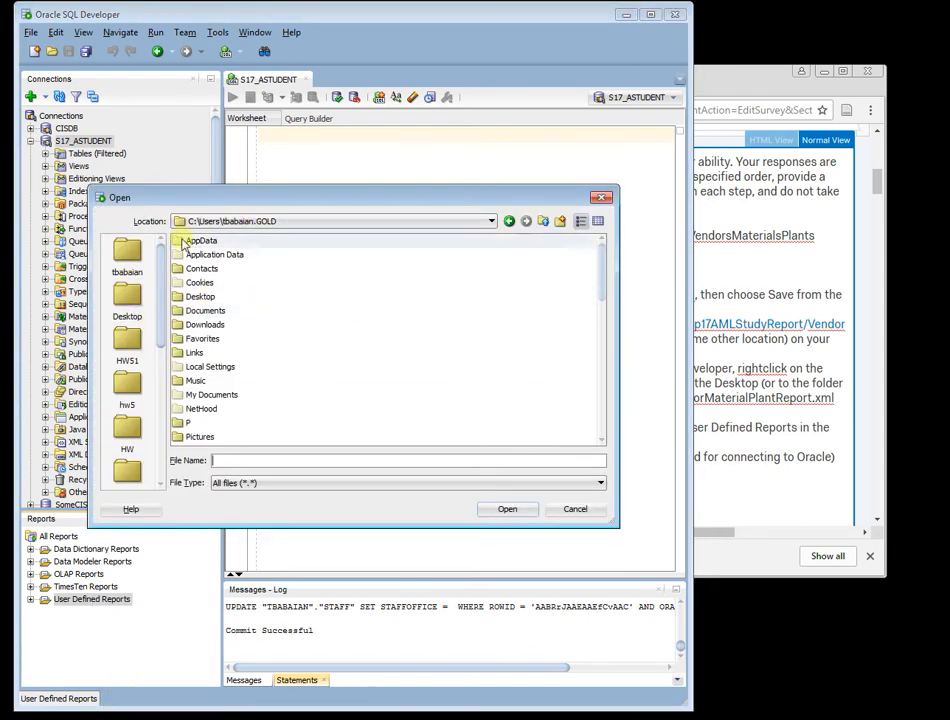
{"action": "left_click", "coordinate": [129, 296]}
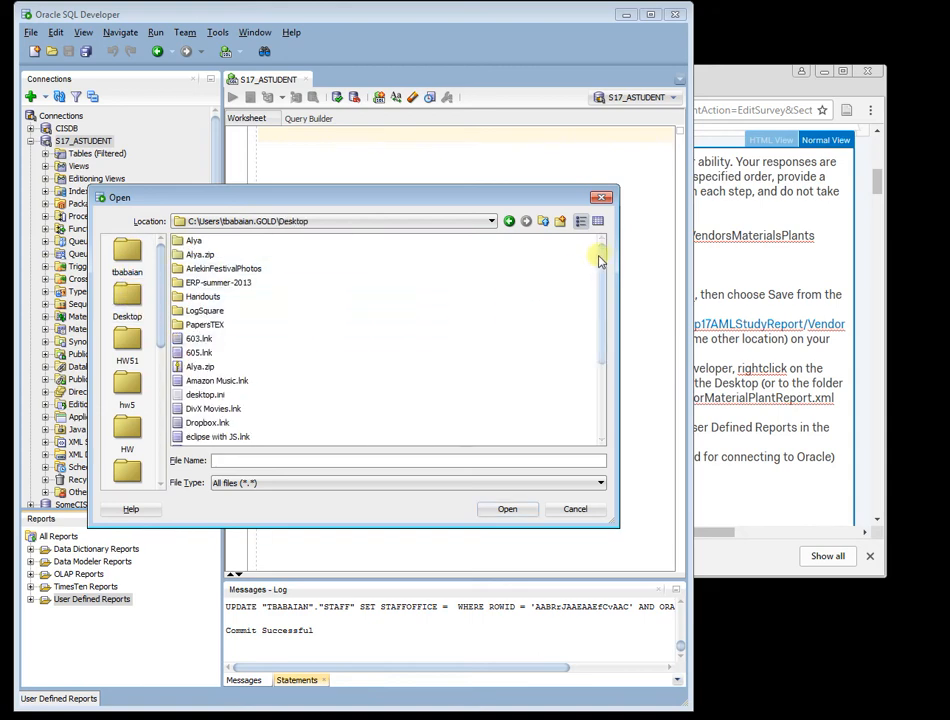
{"action": "left_click_drag", "start_coordinate": [600, 256], "coordinate": [600, 292]}
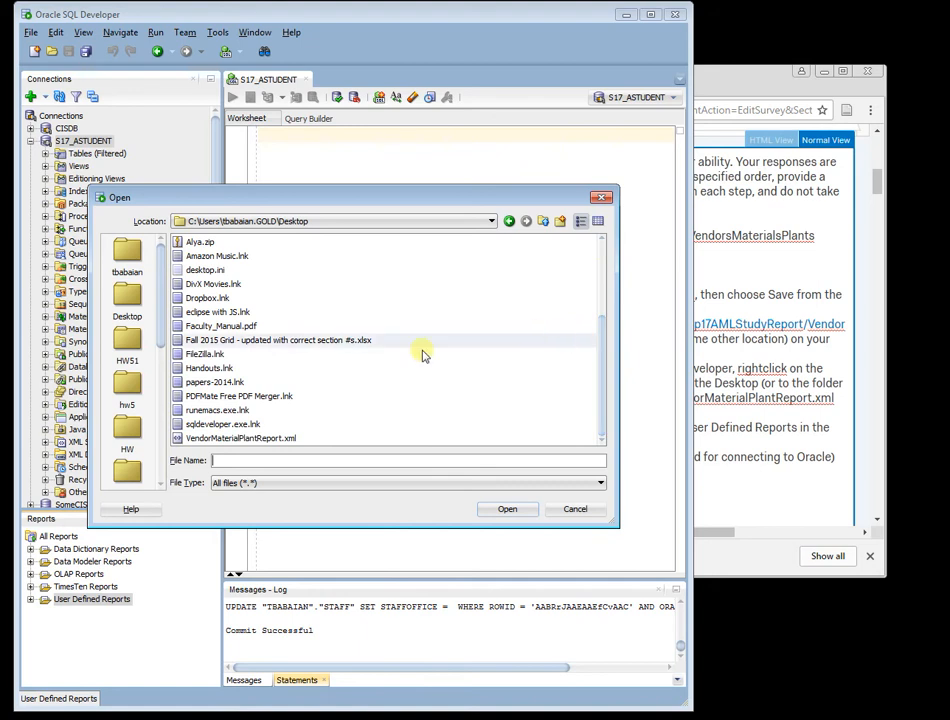
{"action": "double_click", "coordinate": [297, 438]}
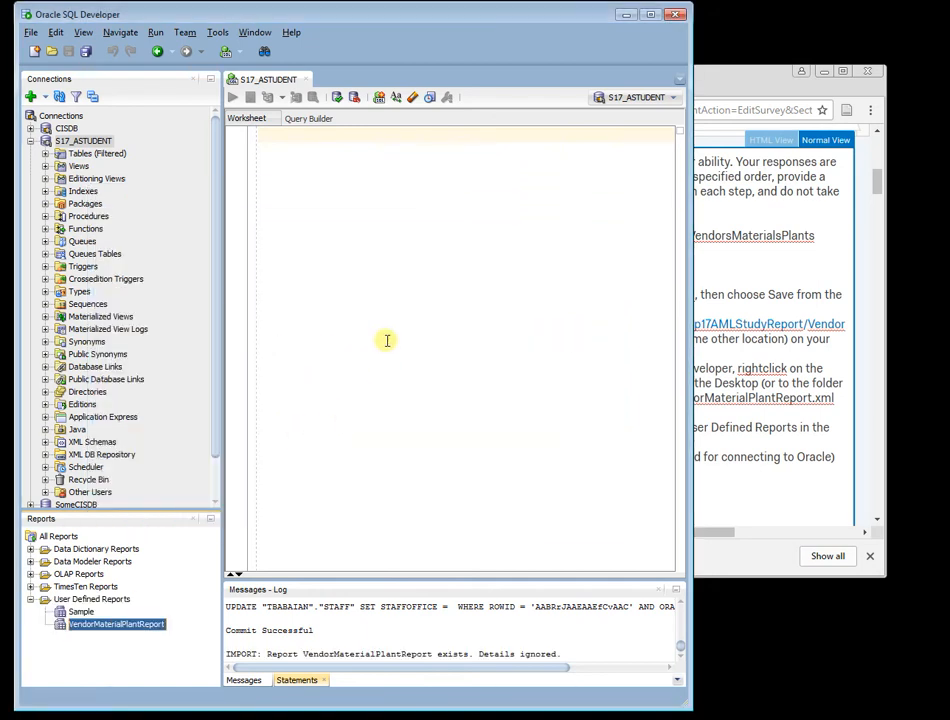
- Run the VendorMaterialPlantReport using the S17_ASTUDENT connection
{"action": "left_click", "coordinate": [122, 633]}
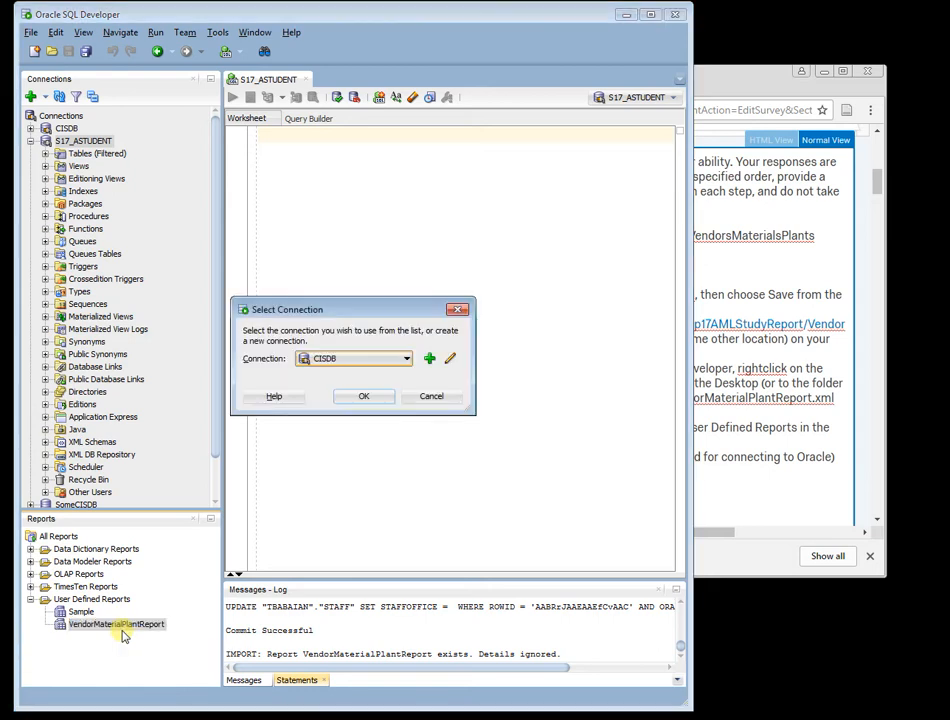
{"action": "left_click", "coordinate": [400, 360]}
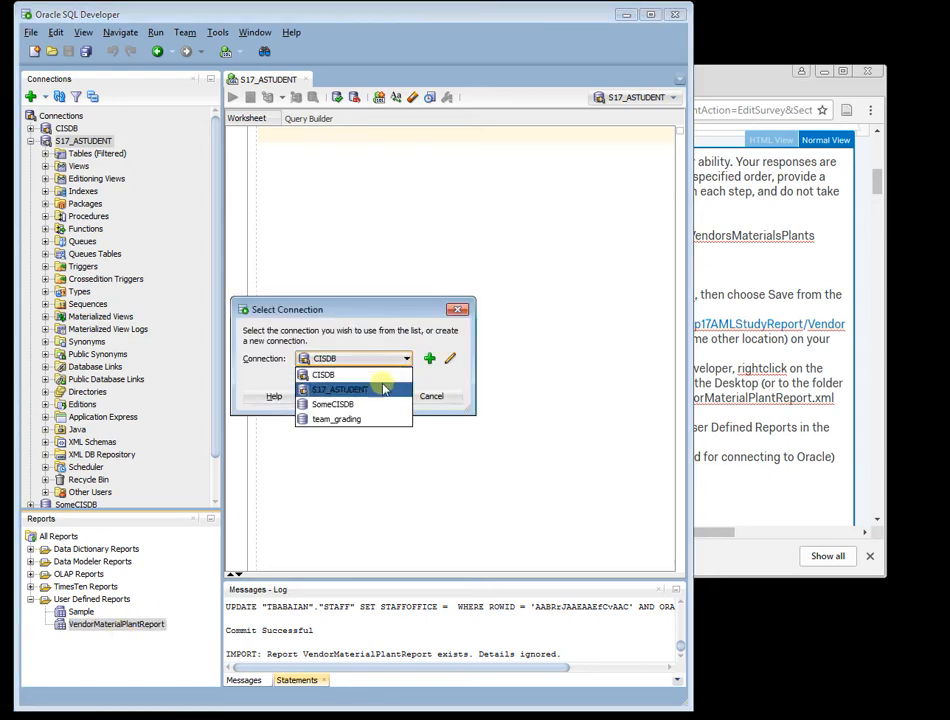
{"action": "left_click", "coordinate": [384, 389]}
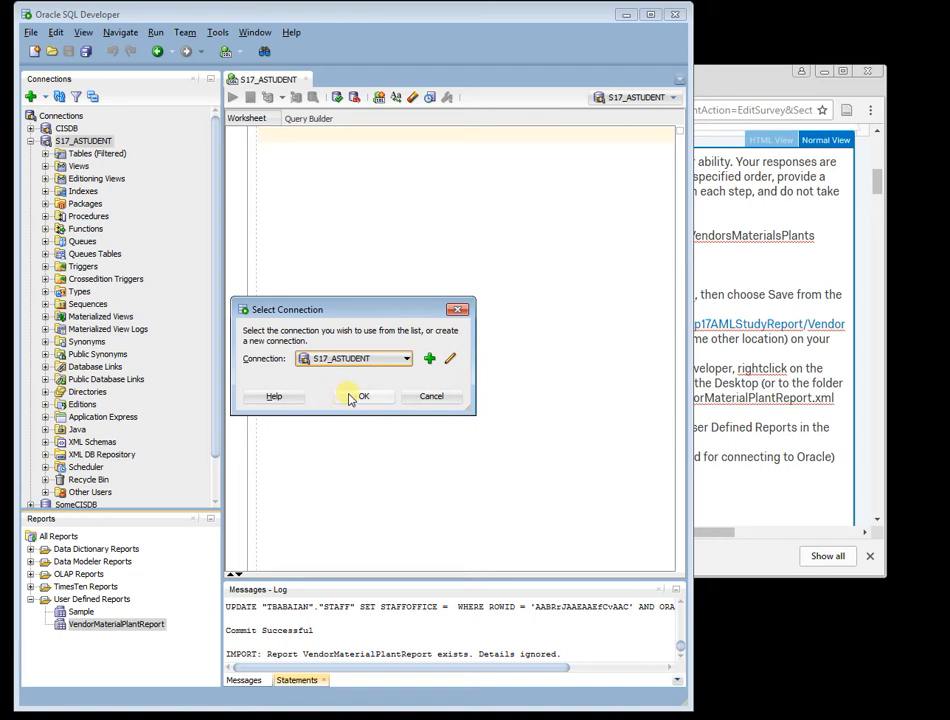
{"action": "left_click", "coordinate": [352, 397]}
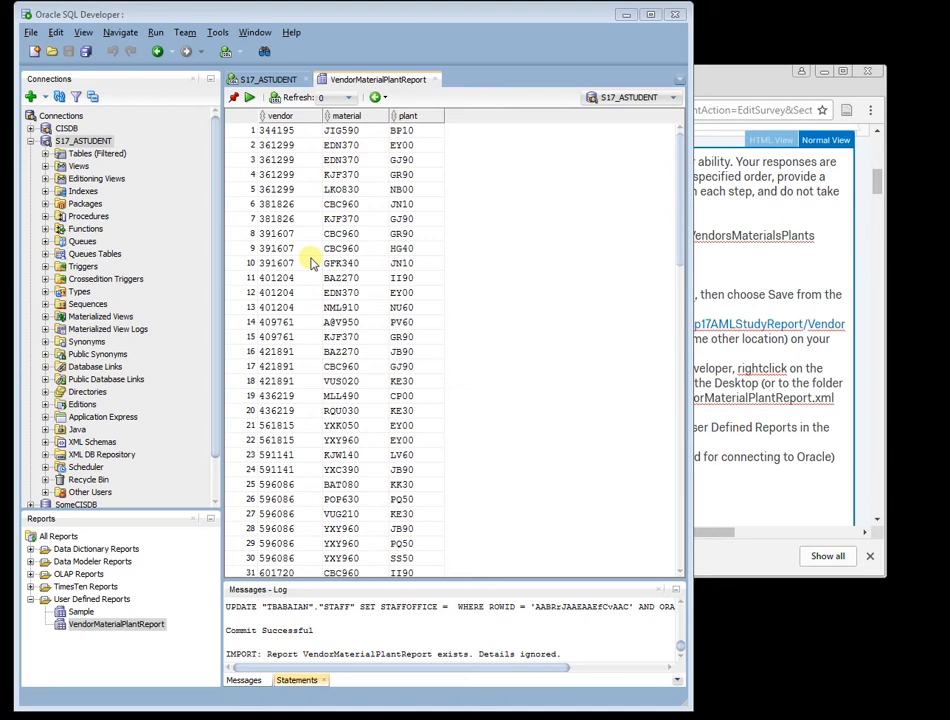
- Sort the report rows in ascending order by vendor, and re-sort them in ascending order by material
{"action": "left_click", "coordinate": [263, 117]}
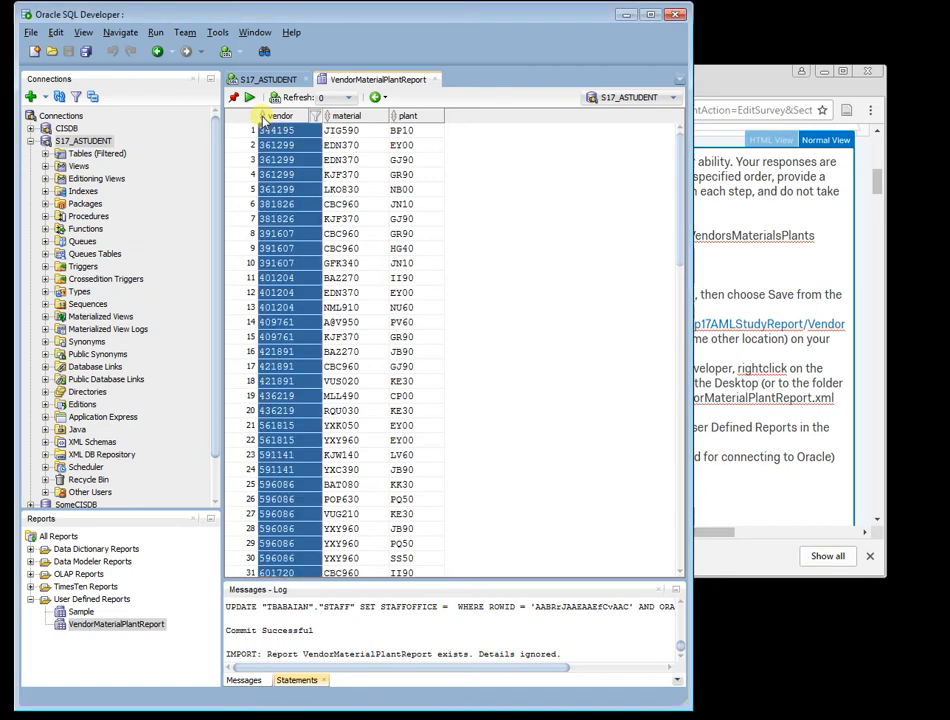
{"action": "left_click", "coordinate": [263, 117]}
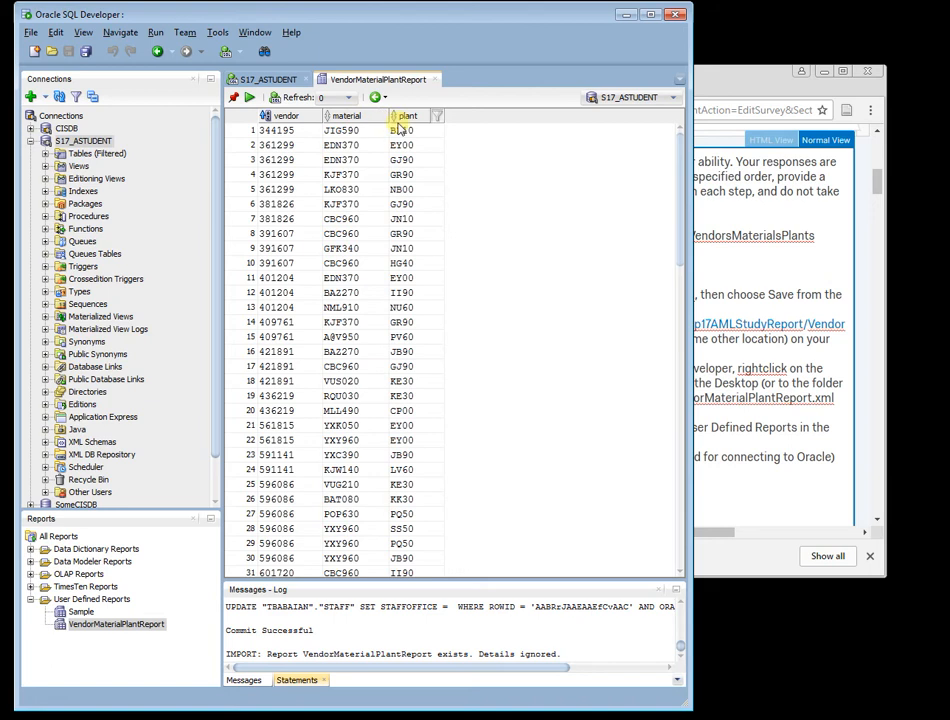
{"action": "left_click", "coordinate": [330, 116]}
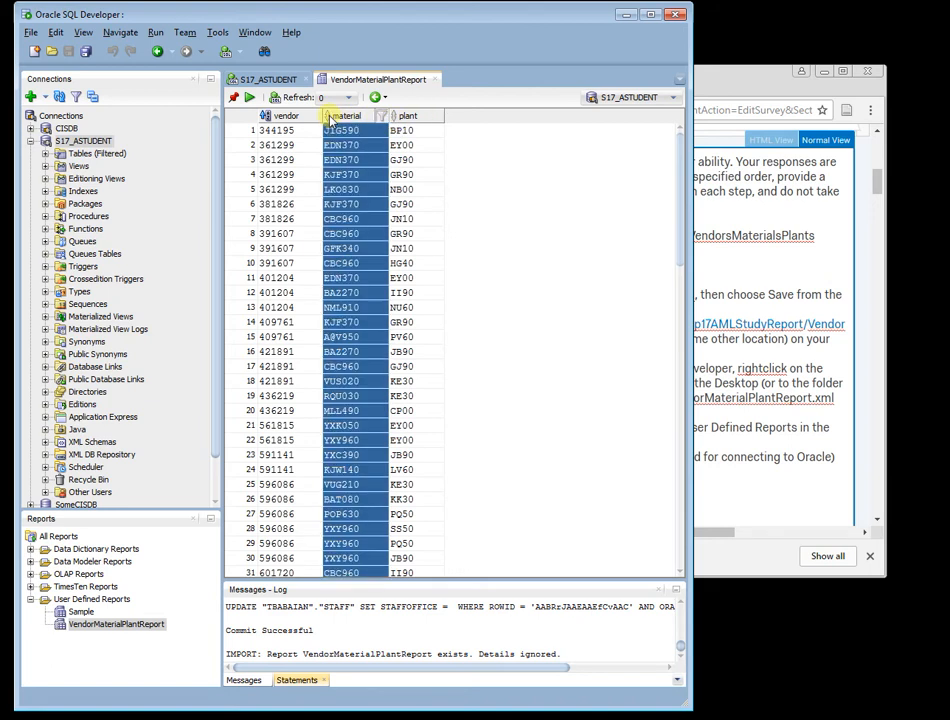
{"action": "left_click", "coordinate": [330, 114]}
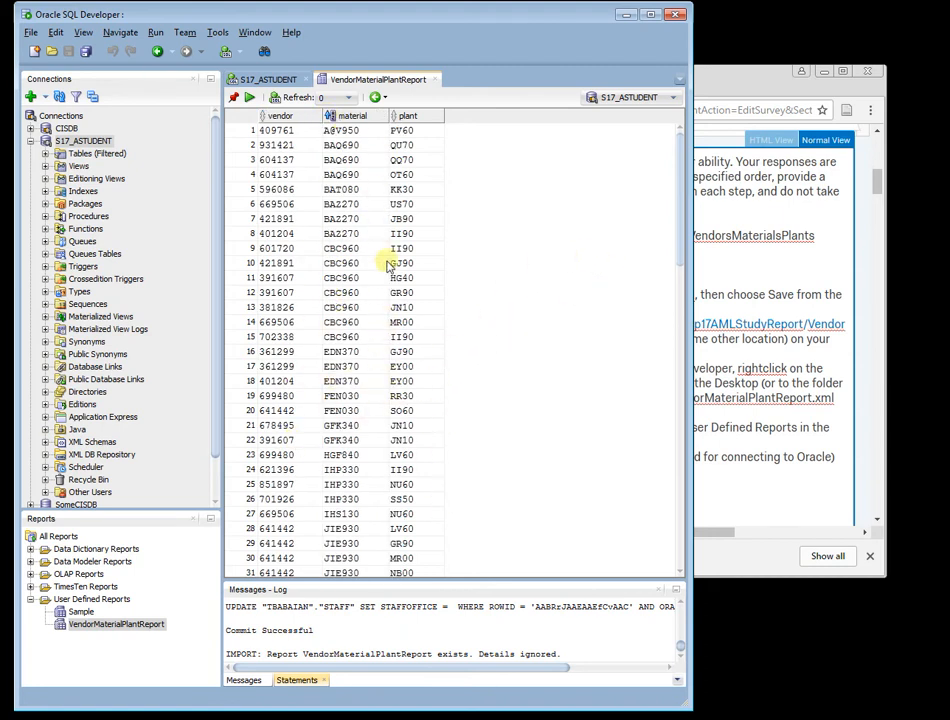
- Search the report grid for LV60, step through its matches, and close the search
{"action": "left_click", "coordinate": [537, 503]}
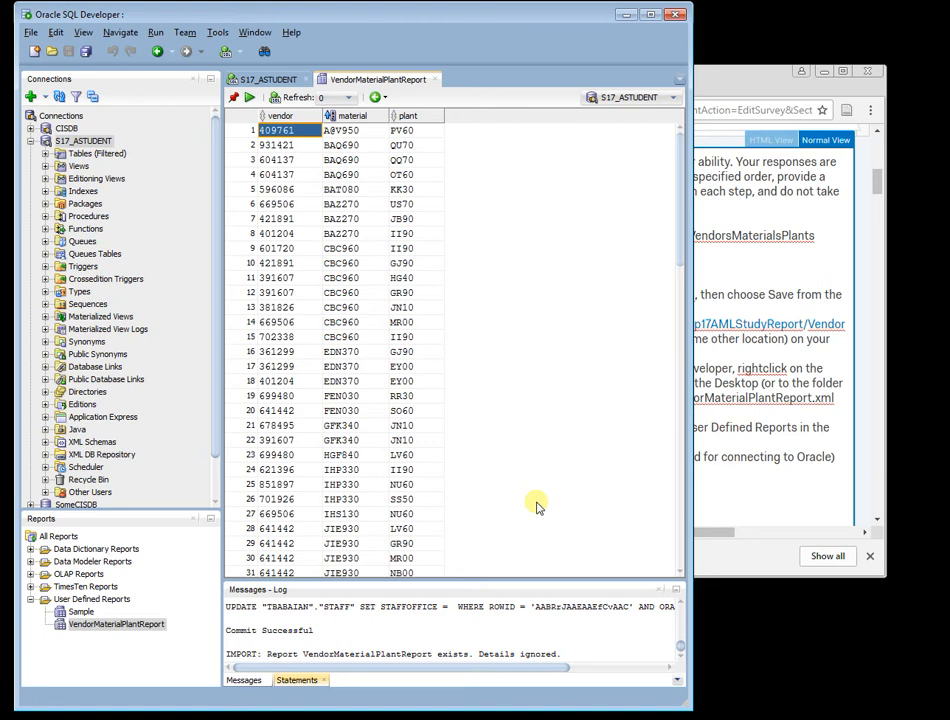
{"action": "key", "text": "ctrl+f"}
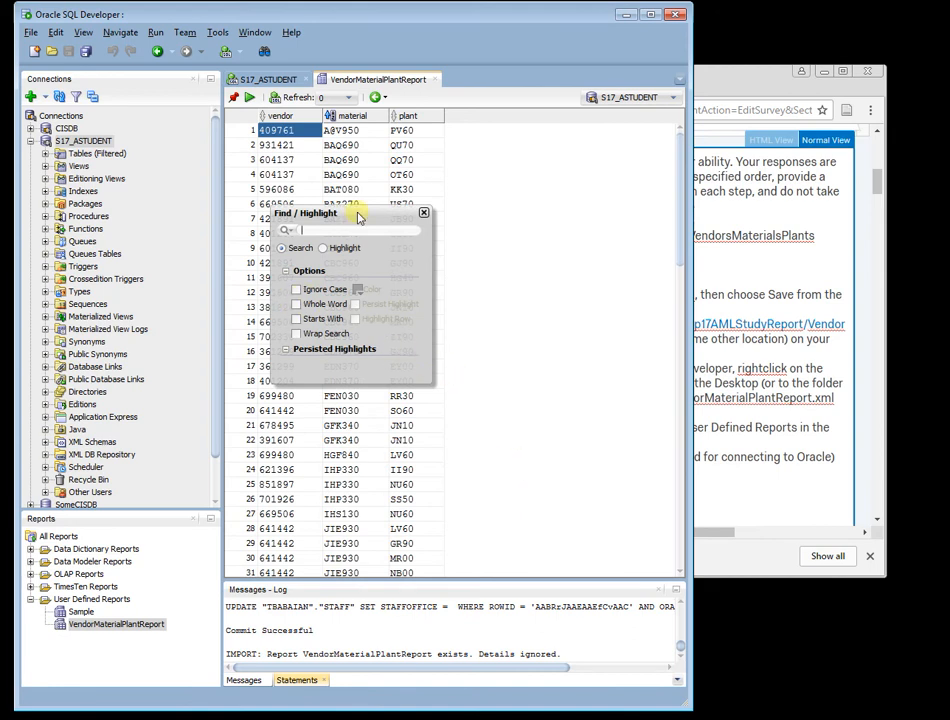
{"action": "left_click_drag", "start_coordinate": [359, 218], "coordinate": [547, 223]}
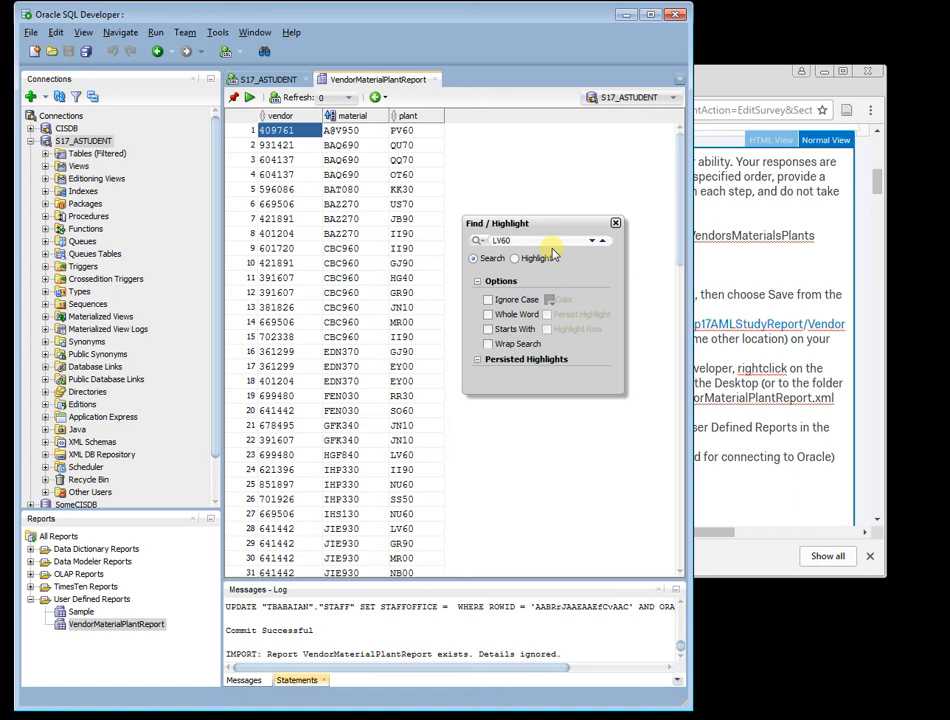
{"action": "key", "text": "Return"}
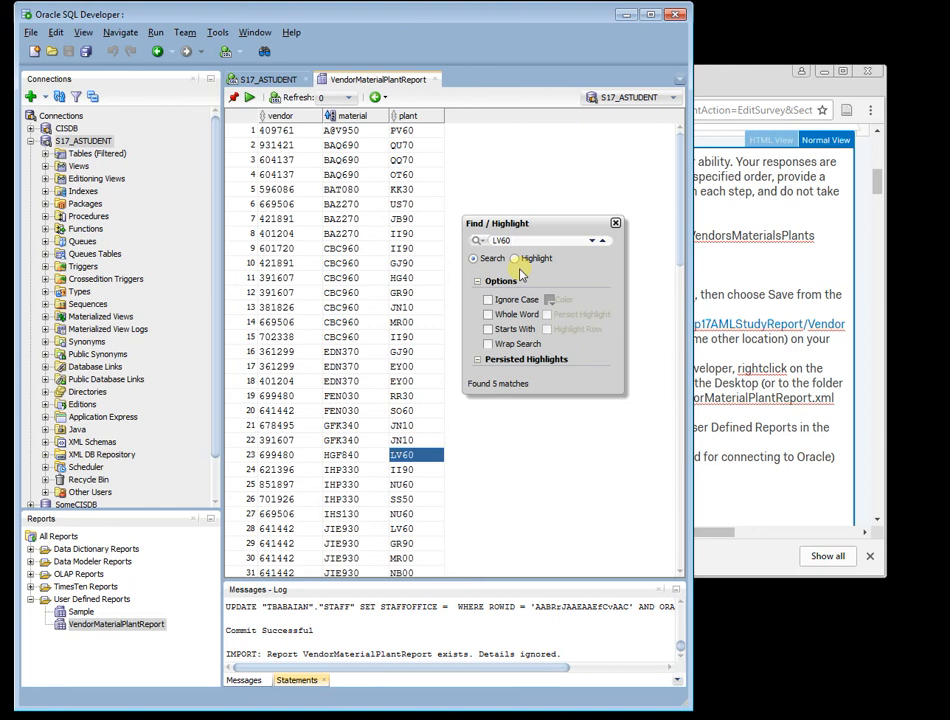
{"action": "key", "text": "Return"}
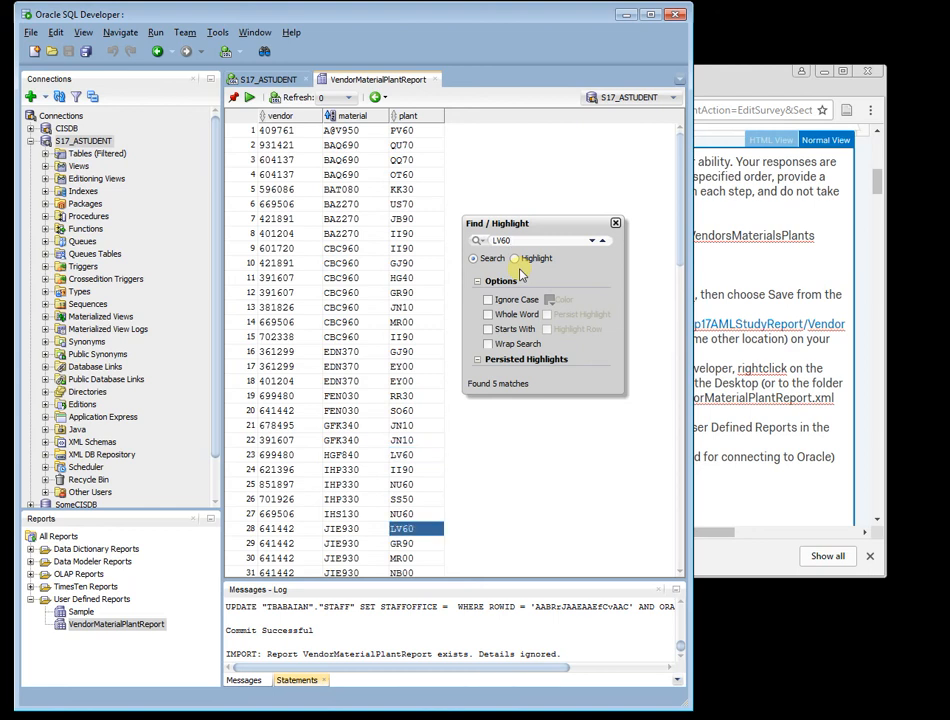
{"action": "key", "text": "Return"}
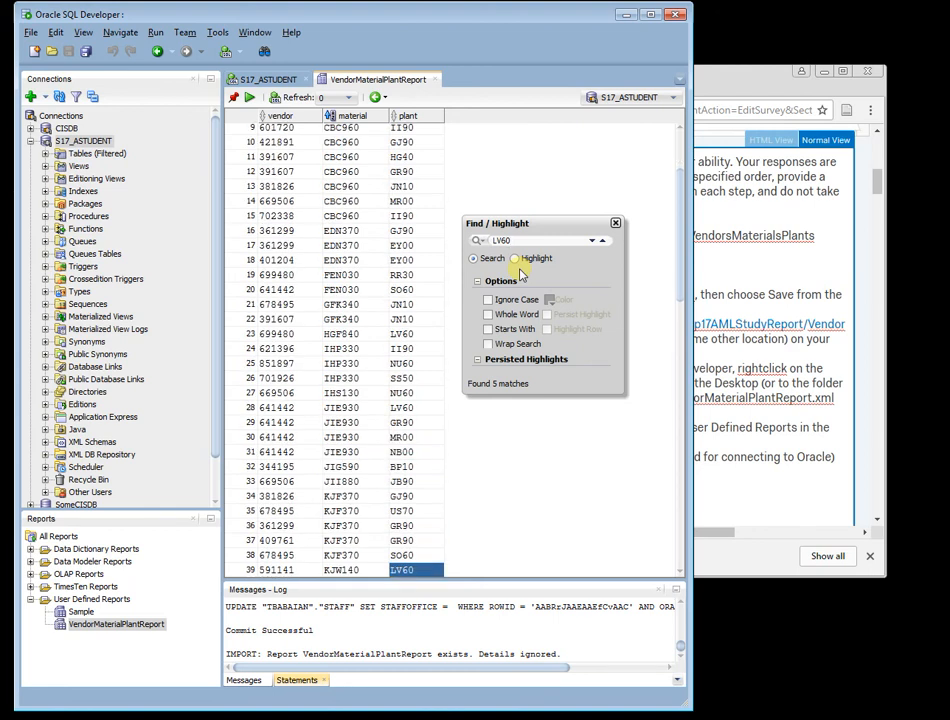
{"action": "key", "text": "Return"}
{"action": "key", "text": "Return"}
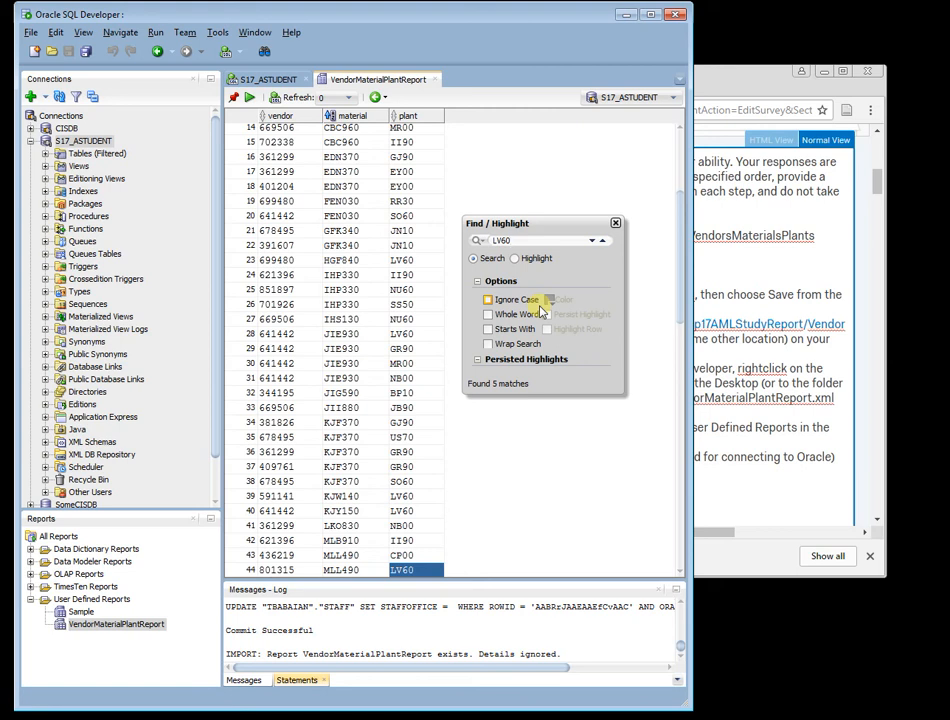
{"action": "left_click", "coordinate": [616, 224]}
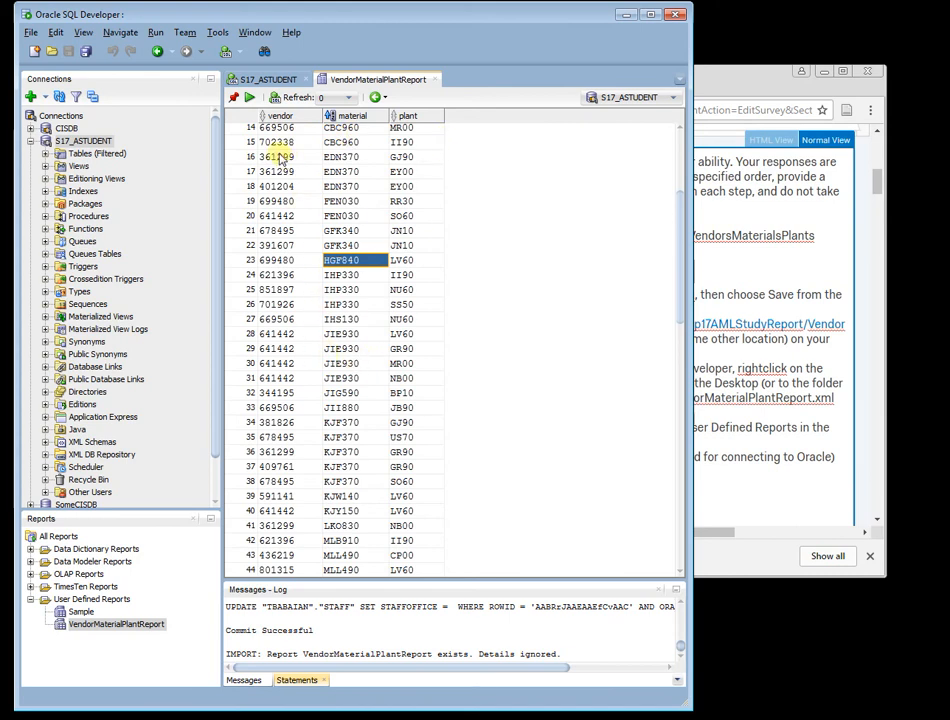
- Select the vendor, material and plant cells in row 16 of the report
{"action": "left_click_drag", "start_coordinate": [278, 158], "coordinate": [403, 157]}
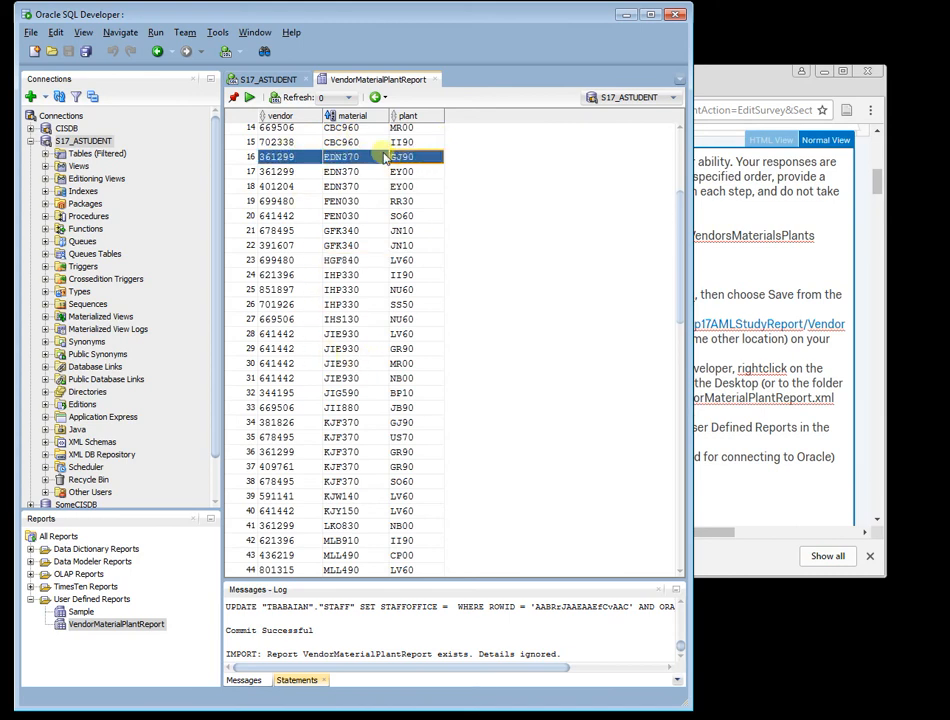